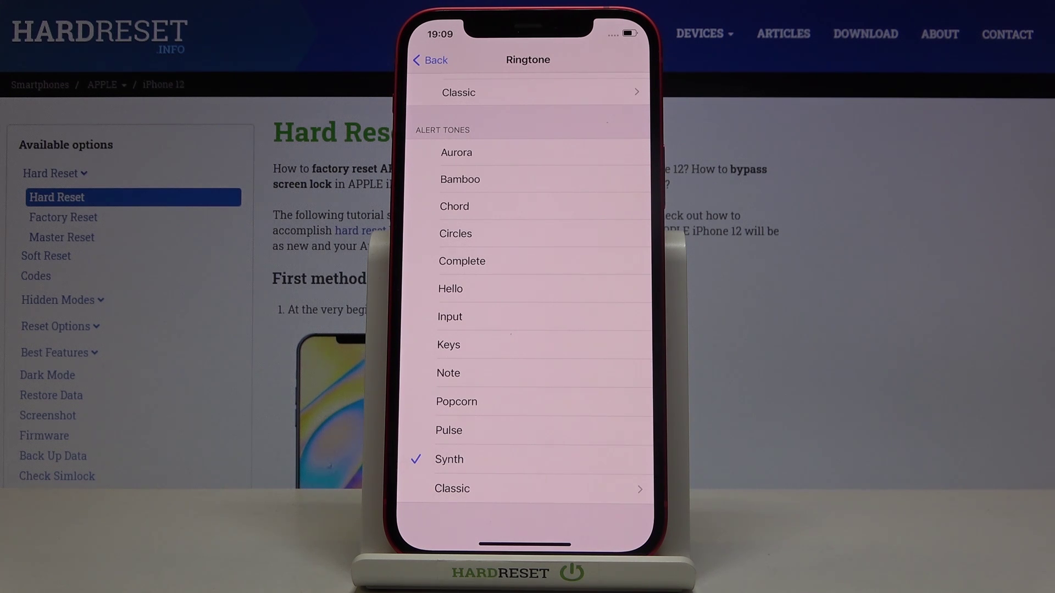
- In Classic tones, preview Bloom, Ding and Horn, leaving Minuet selected
{"action": "left_click", "coordinate": [494, 488]}
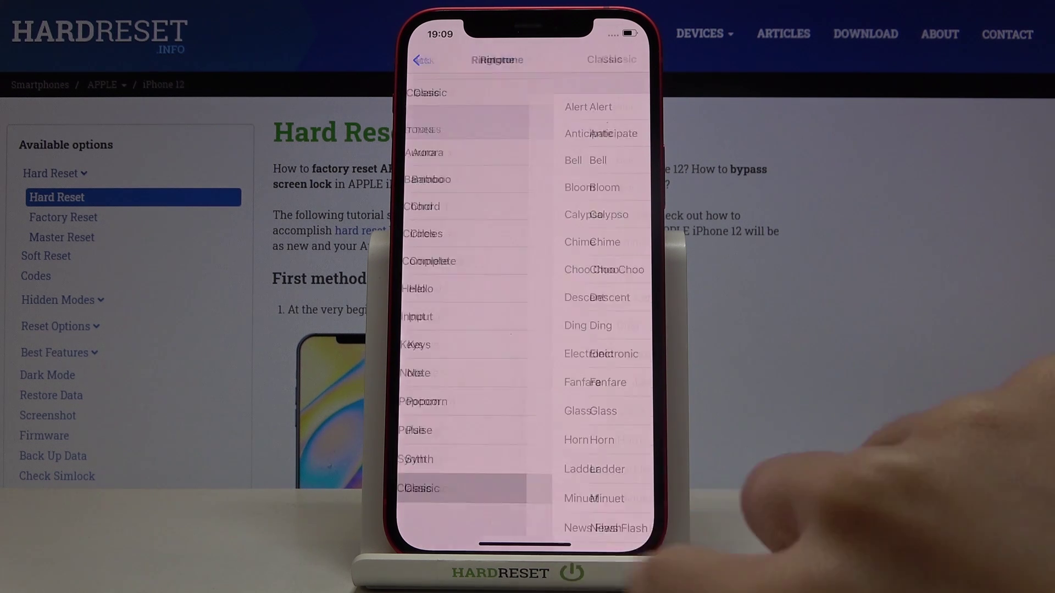
{"action": "left_click", "coordinate": [456, 187]}
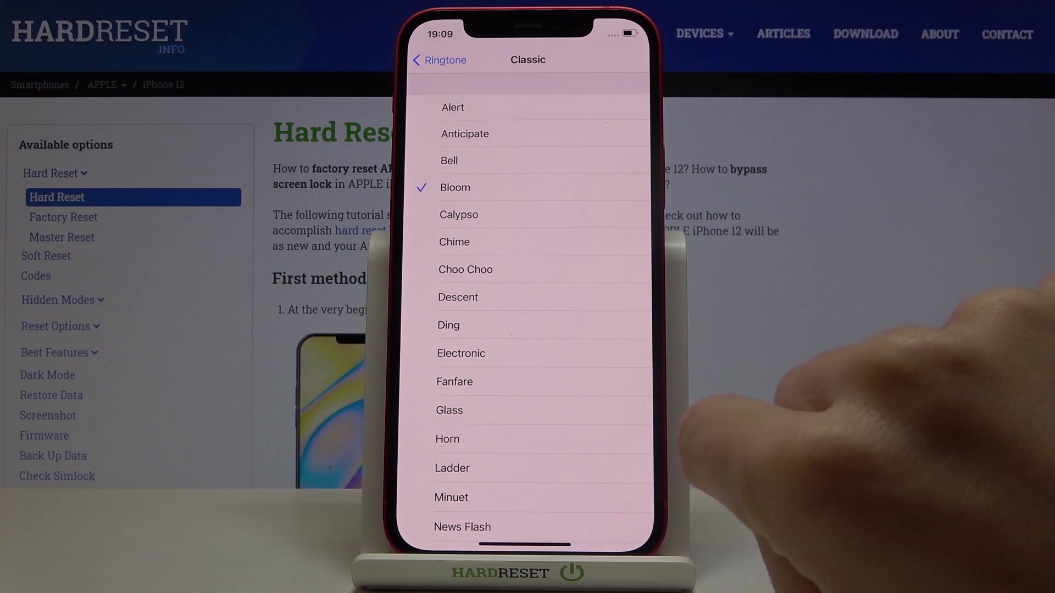
{"action": "left_click", "coordinate": [448, 326]}
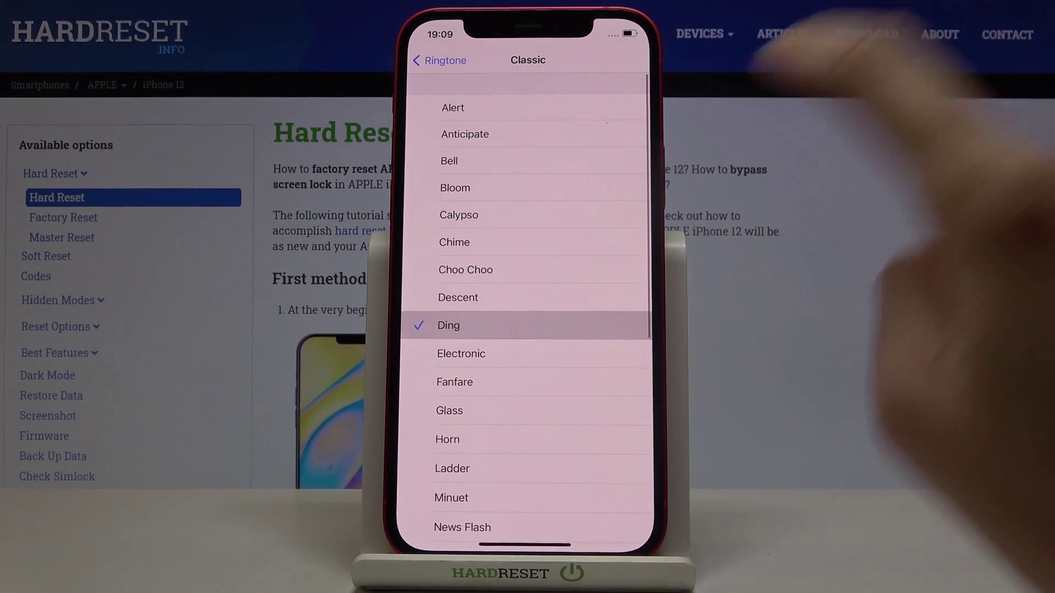
{"action": "left_click", "coordinate": [448, 440]}
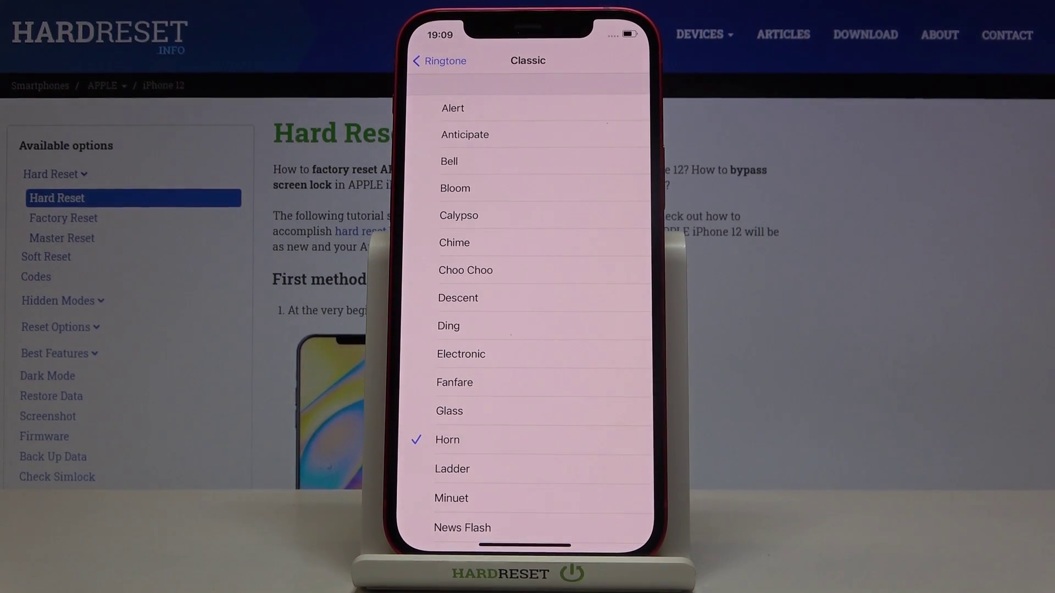
{"action": "left_click", "coordinate": [451, 498]}
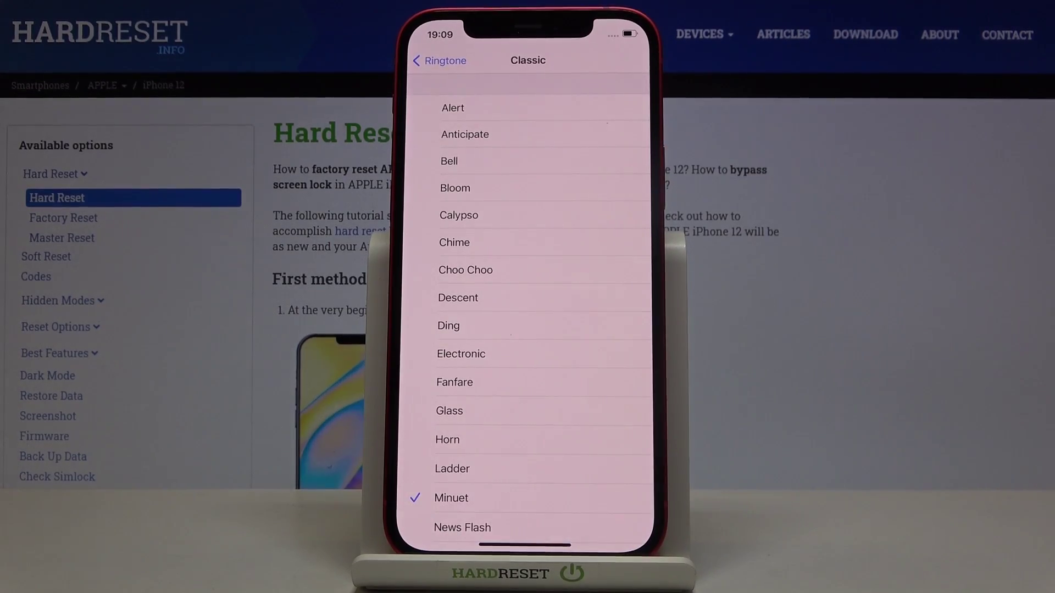
- Go back to the main ringtone list and select Illuminate as the ringtone
{"action": "left_click", "coordinate": [436, 60]}
{"action": "scroll", "coordinate": [515, 329], "scroll_direction": "up", "scroll_amount": 3}
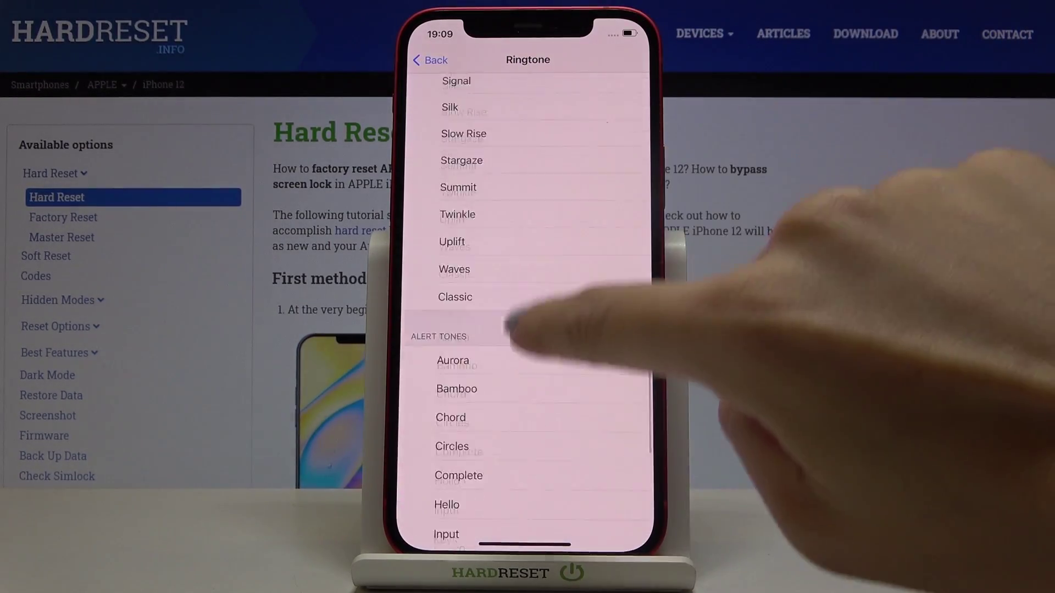
{"action": "scroll", "coordinate": [515, 325], "scroll_direction": "up", "scroll_amount": 10}
{"action": "scroll", "coordinate": [542, 352], "scroll_direction": "down", "scroll_amount": 2}
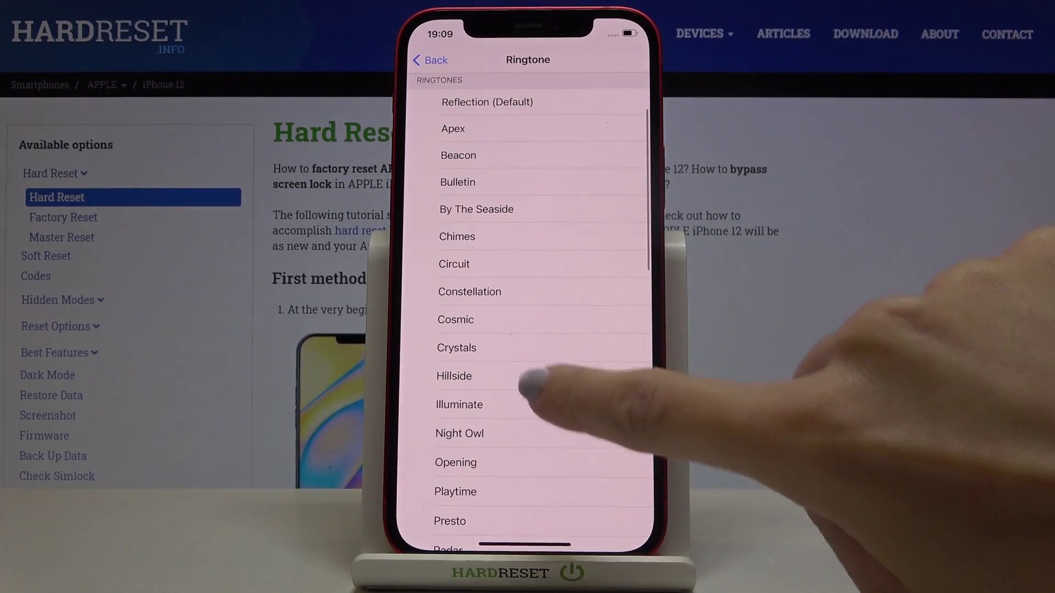
{"action": "scroll", "coordinate": [528, 371], "scroll_direction": "down", "scroll_amount": 2}
{"action": "left_click", "coordinate": [495, 329]}
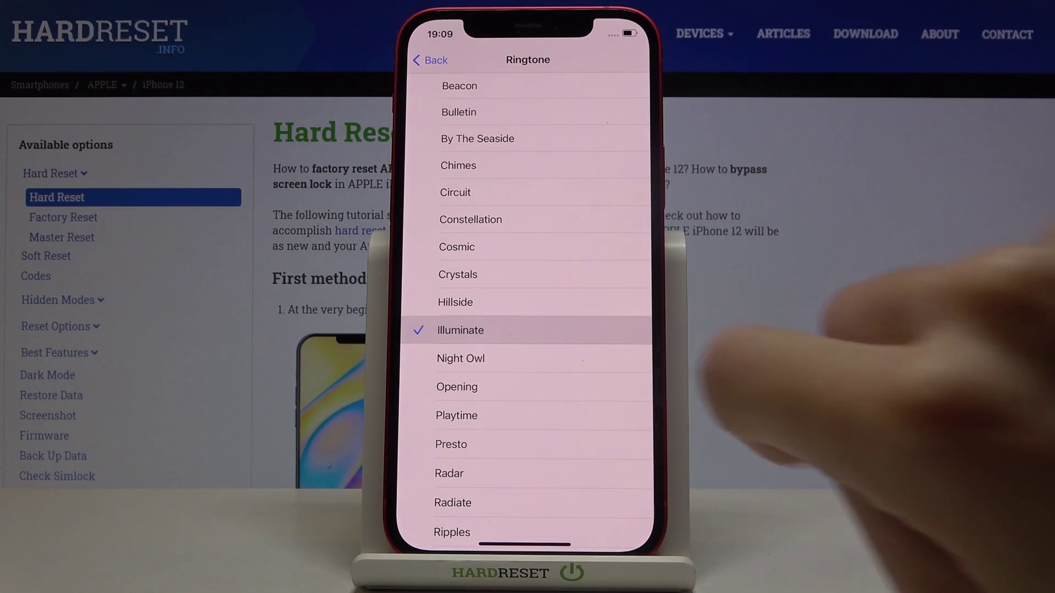
{"action": "scroll", "coordinate": [528, 313], "scroll_direction": "up", "scroll_amount": 3}
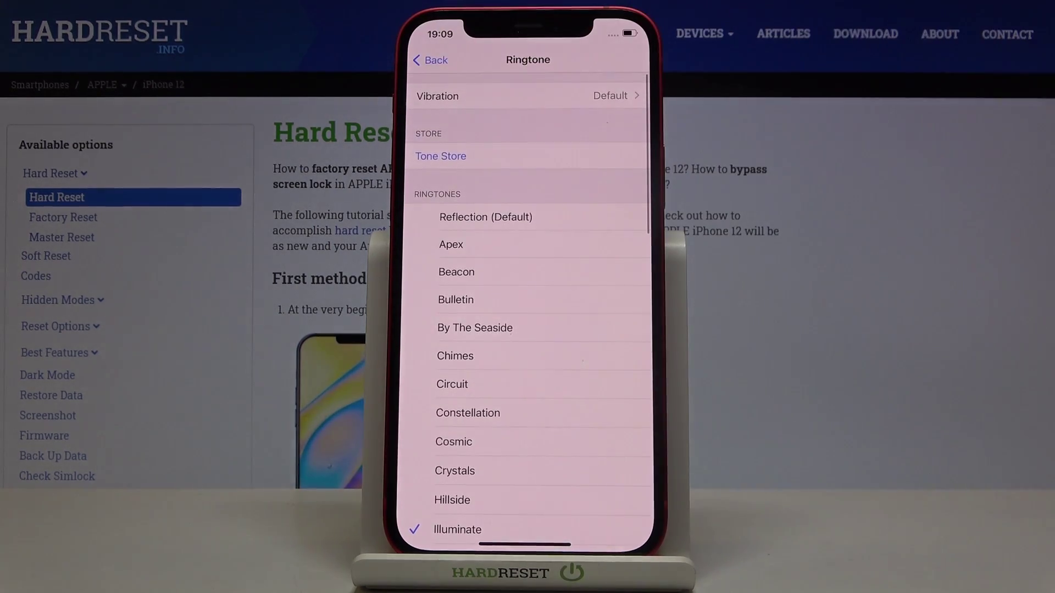
{"action": "left_click", "coordinate": [430, 60]}
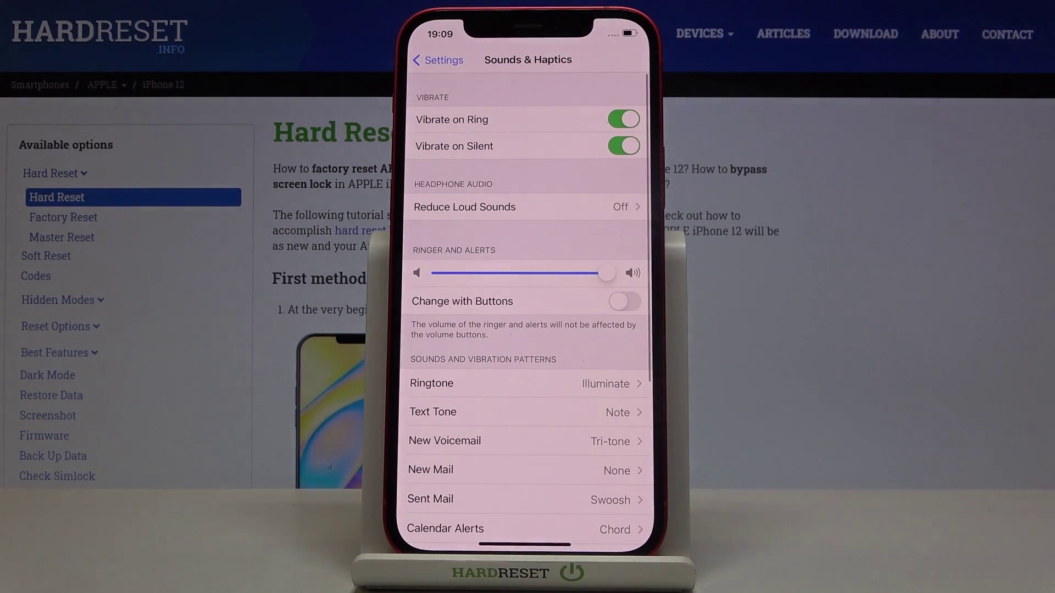